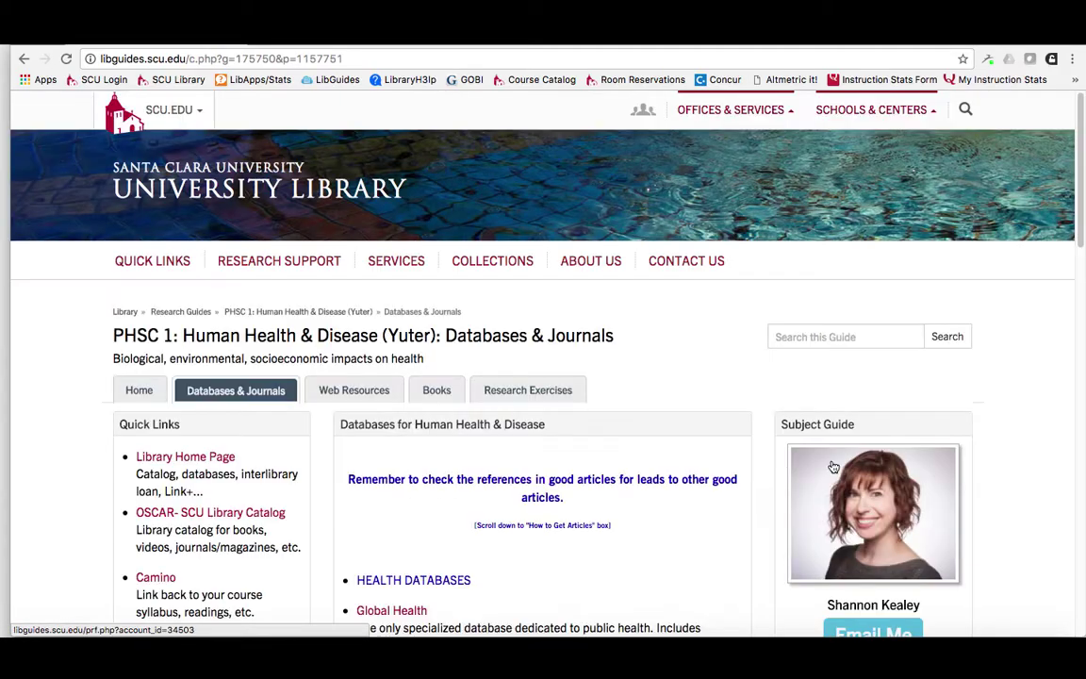
Scroll down the Databases & Journals page to the PubMed entry
scroll(830, 460, "down", 2)
scroll(829, 460, "down", 2)
scroll(831, 462, "down", 3)
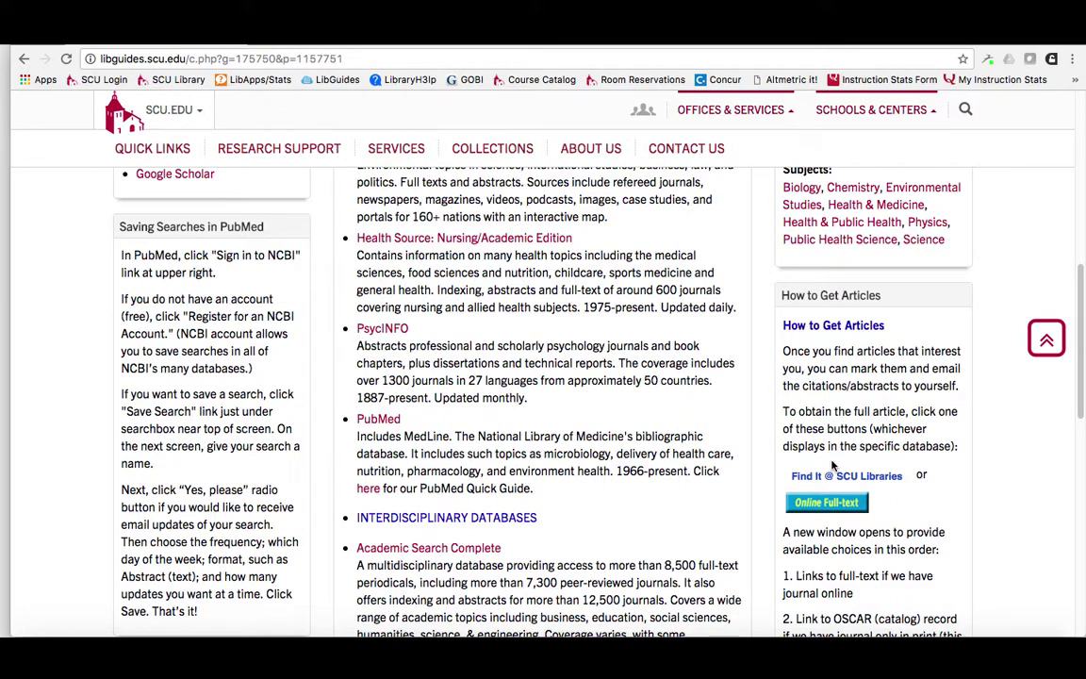
Open PubMed from the guide and enter smoking cessation AND (program development OR program evaluation)
left_click(373, 419)
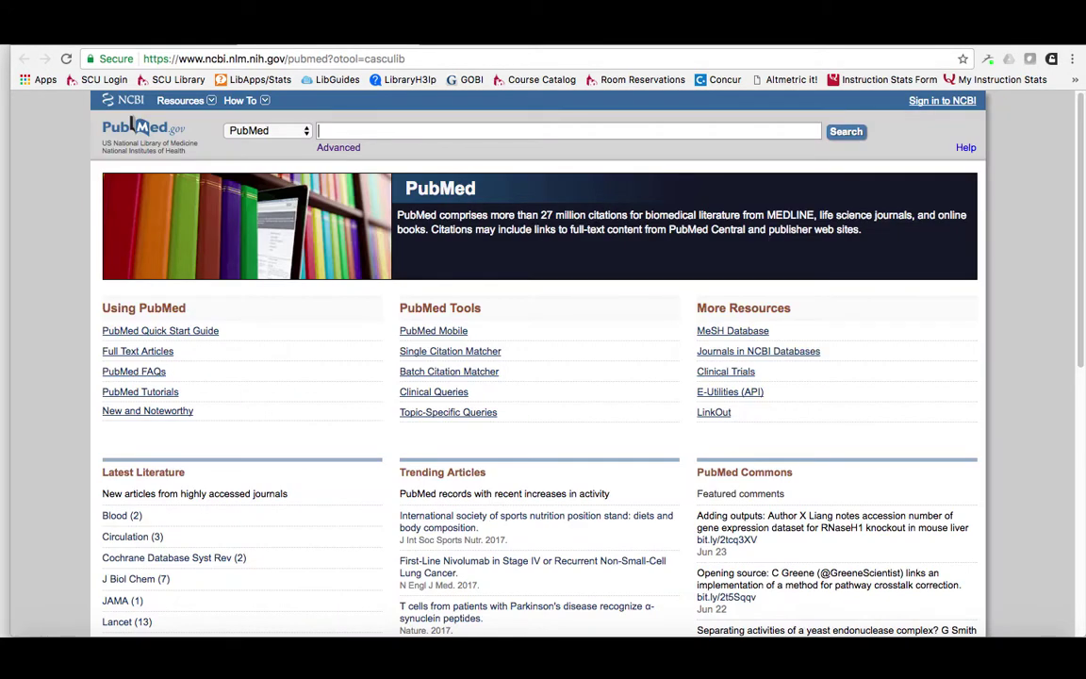
type("smoking c")
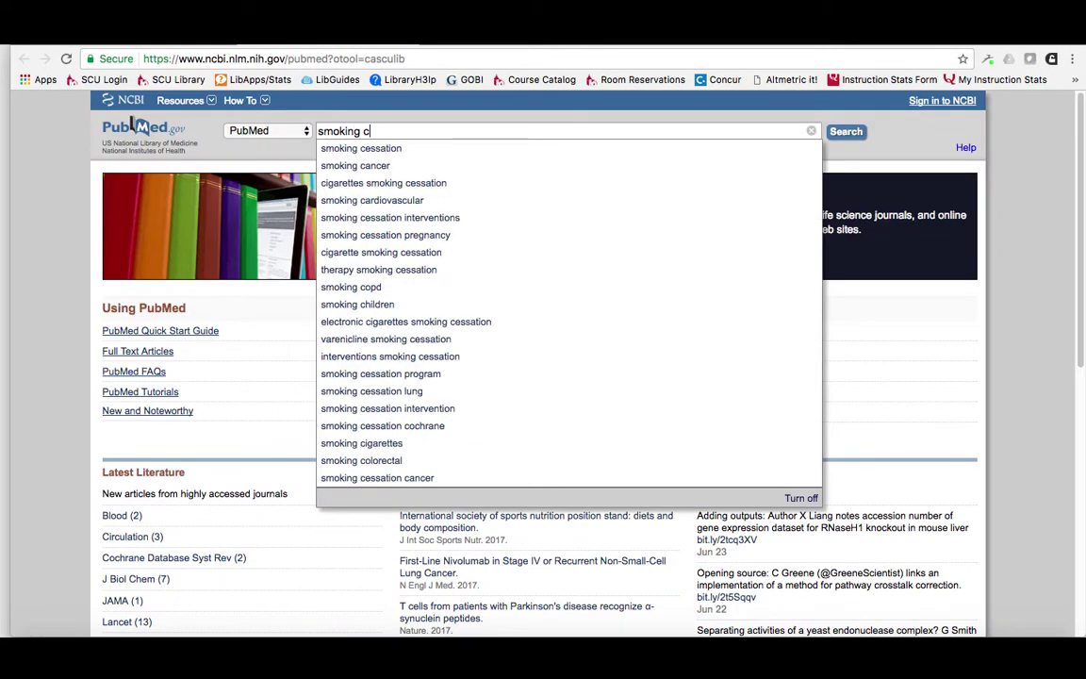
type("essation AND ")
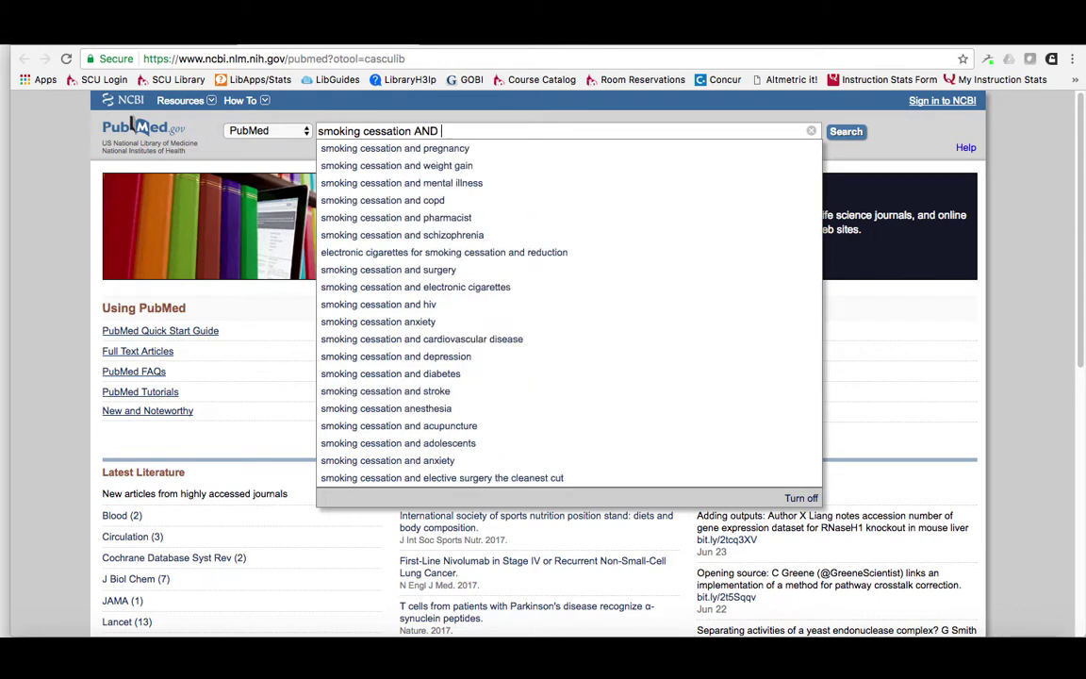
type("(program de")
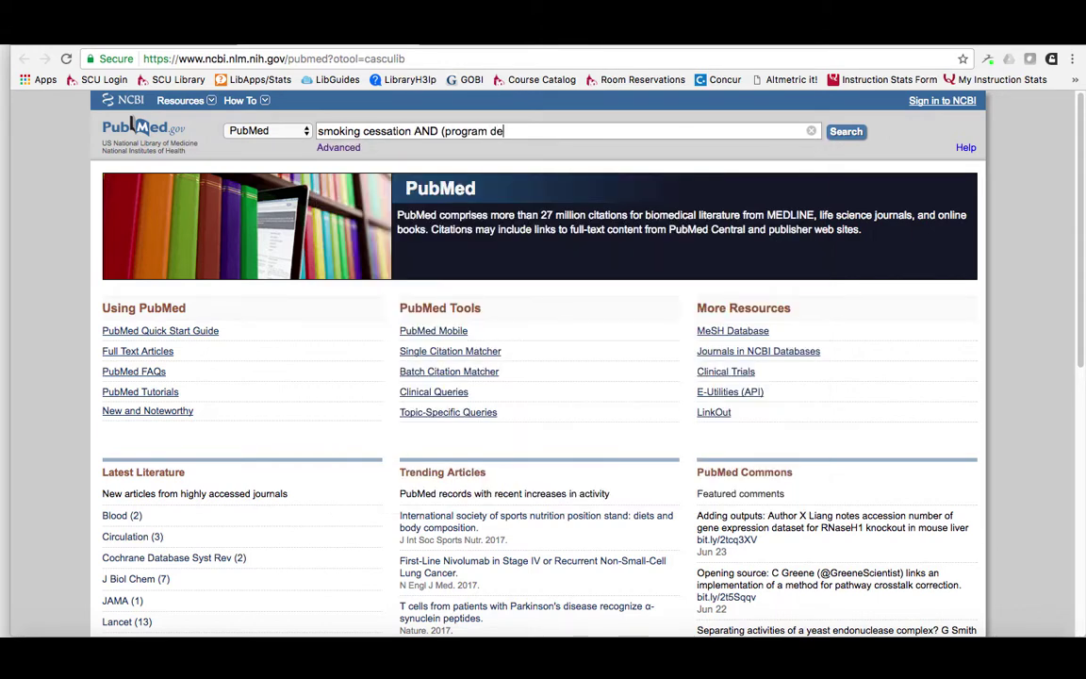
type("velopment OR prog")
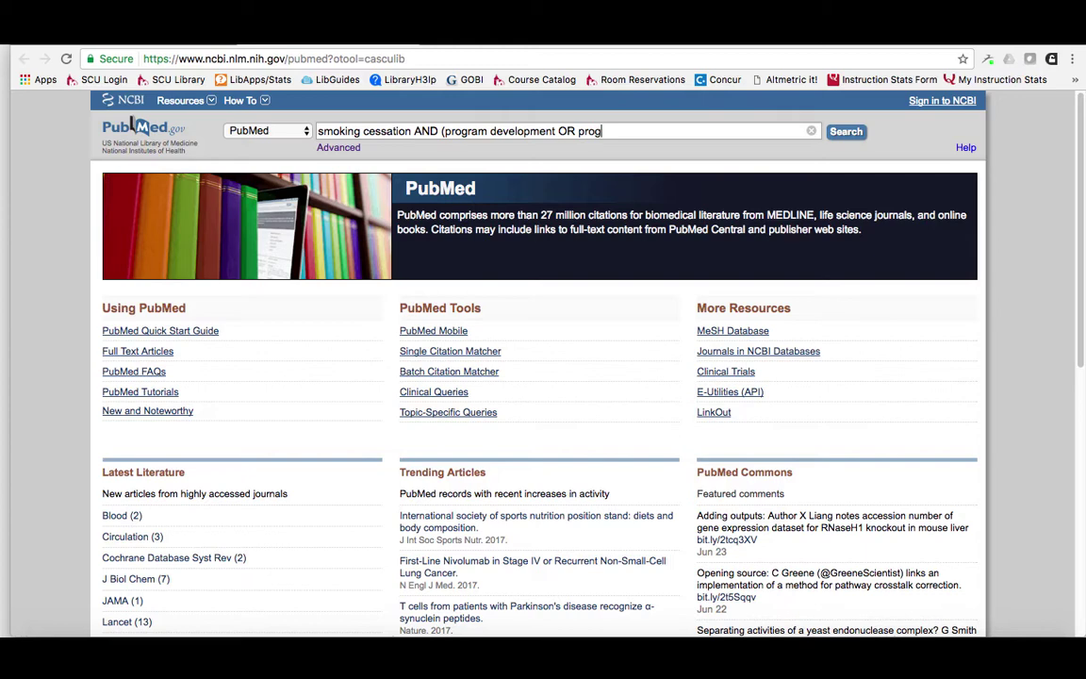
type("ram evaluation")
Run the search for 2019 results and enlarge the Search details box to read the query
left_click(848, 133)
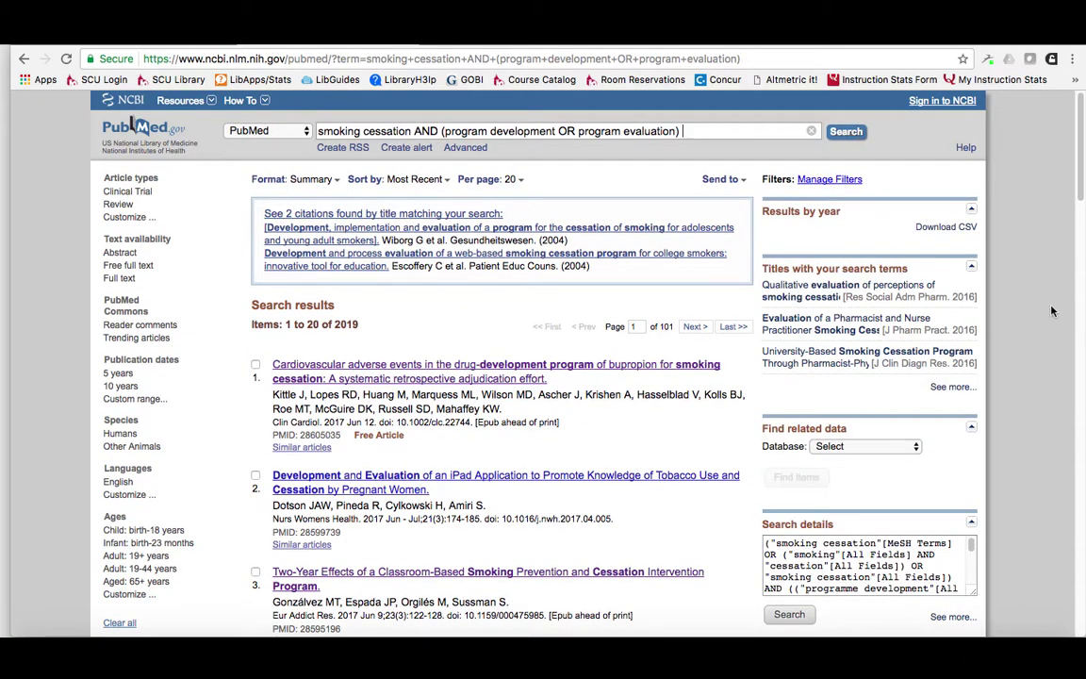
scroll(1052, 325, "down", 5)
left_click_drag(973, 337, 995, 478)
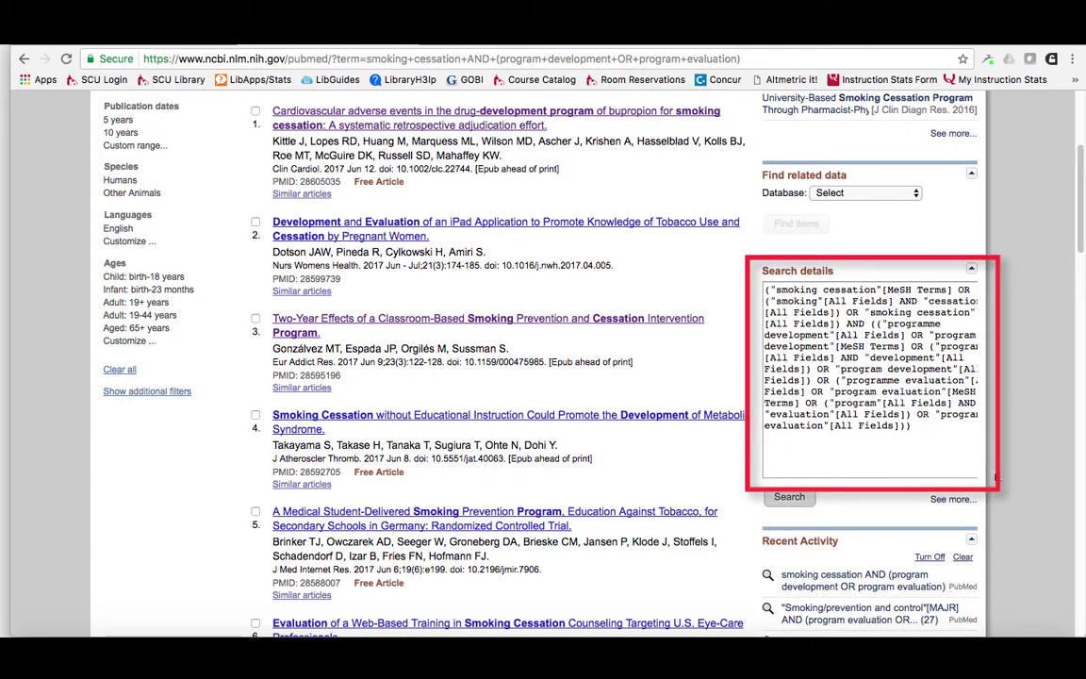
scroll(877, 415, "up", 5)
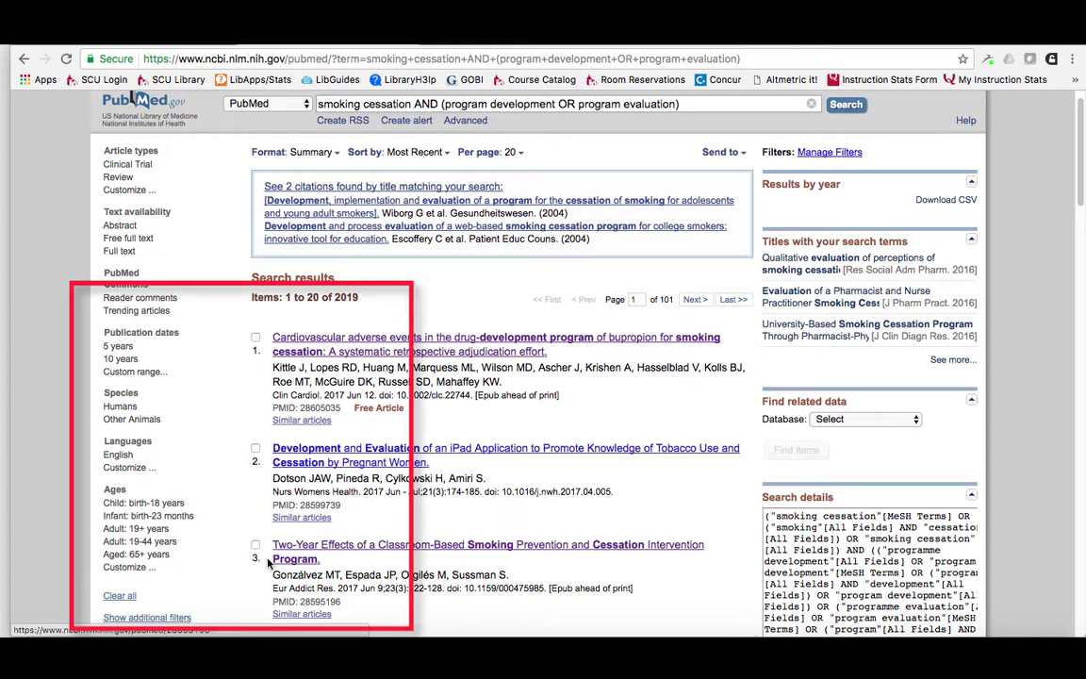
Add and apply the Adolescent: 13-18 years age filter, cutting results to 504
left_click(115, 567)
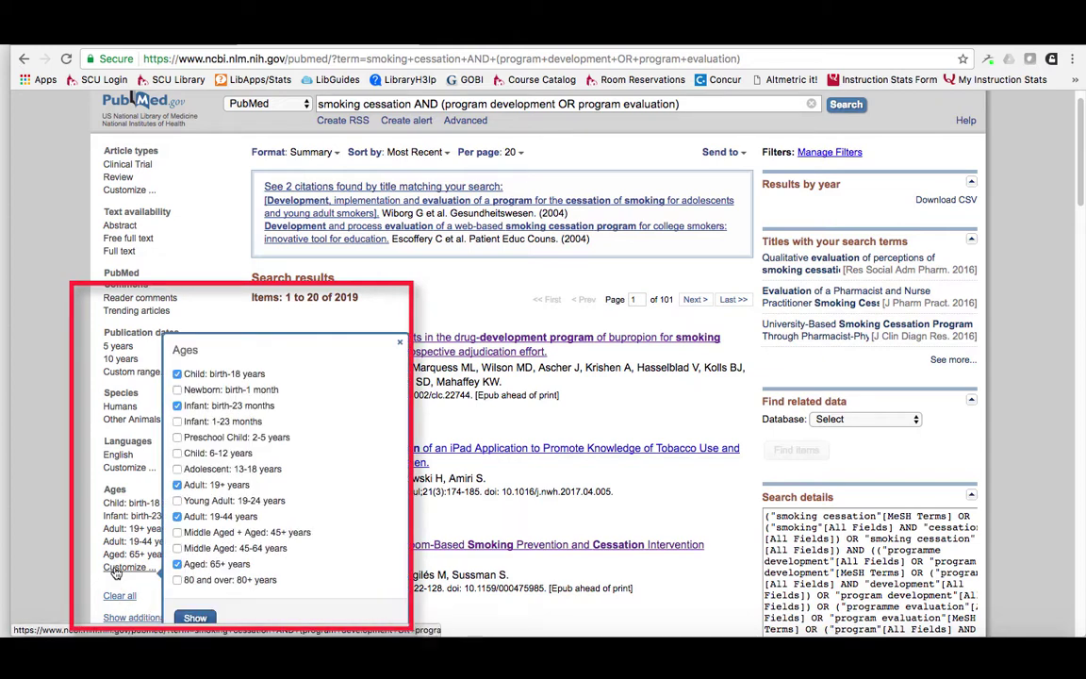
left_click(177, 469)
left_click(196, 618)
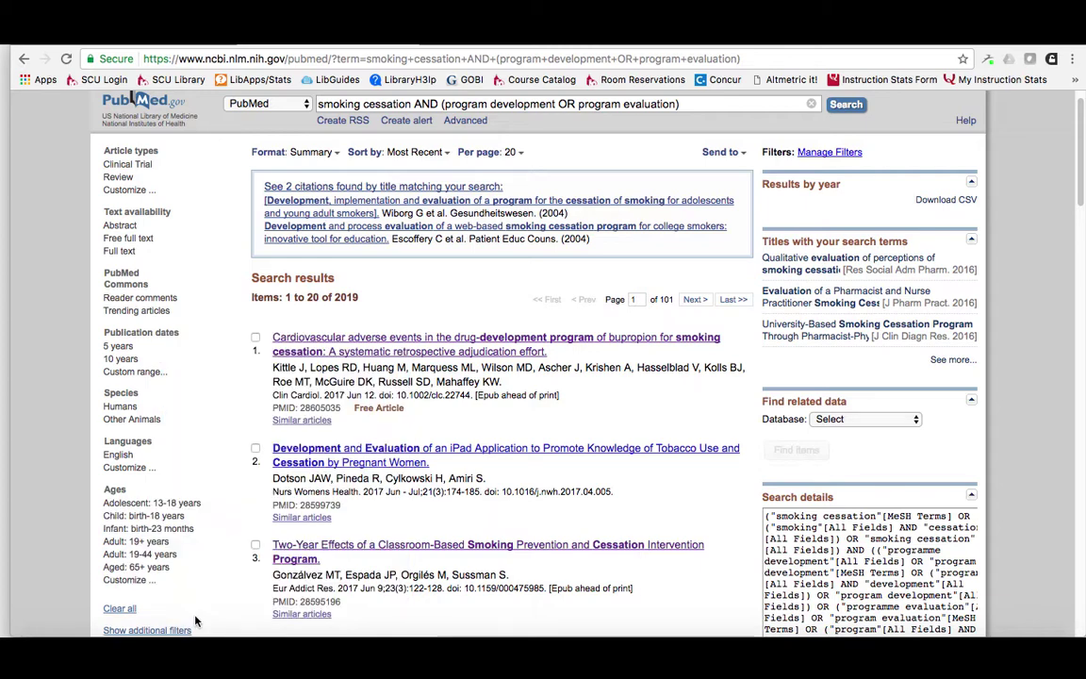
left_click(142, 502)
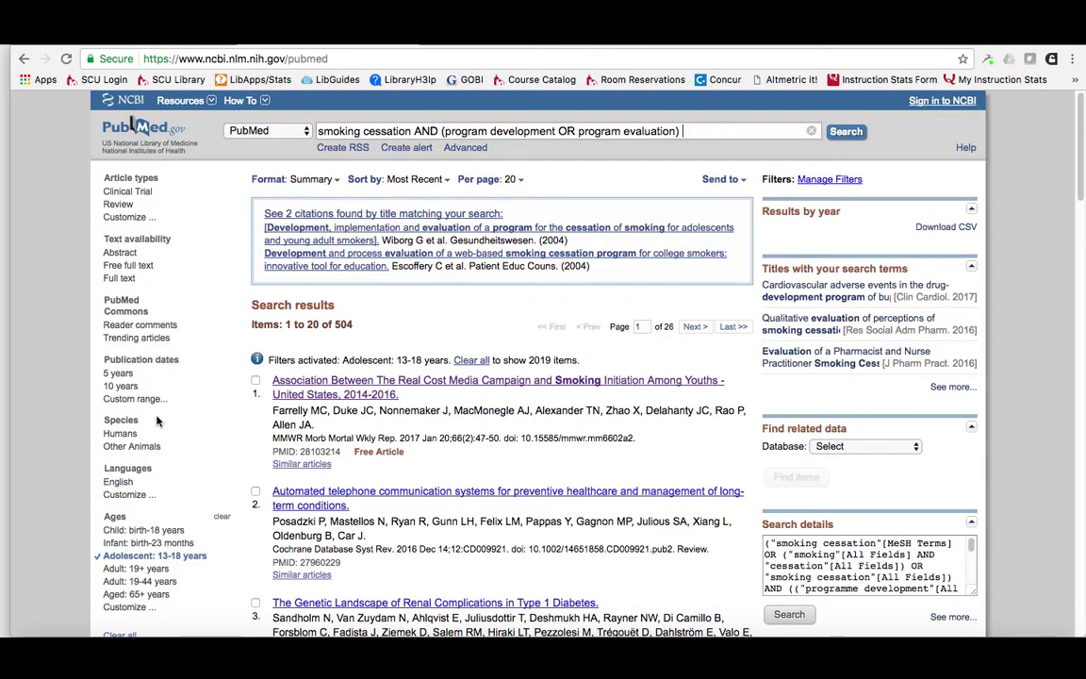
Apply the 5-year publication date filter and review the 108 remaining articles
left_click(119, 375)
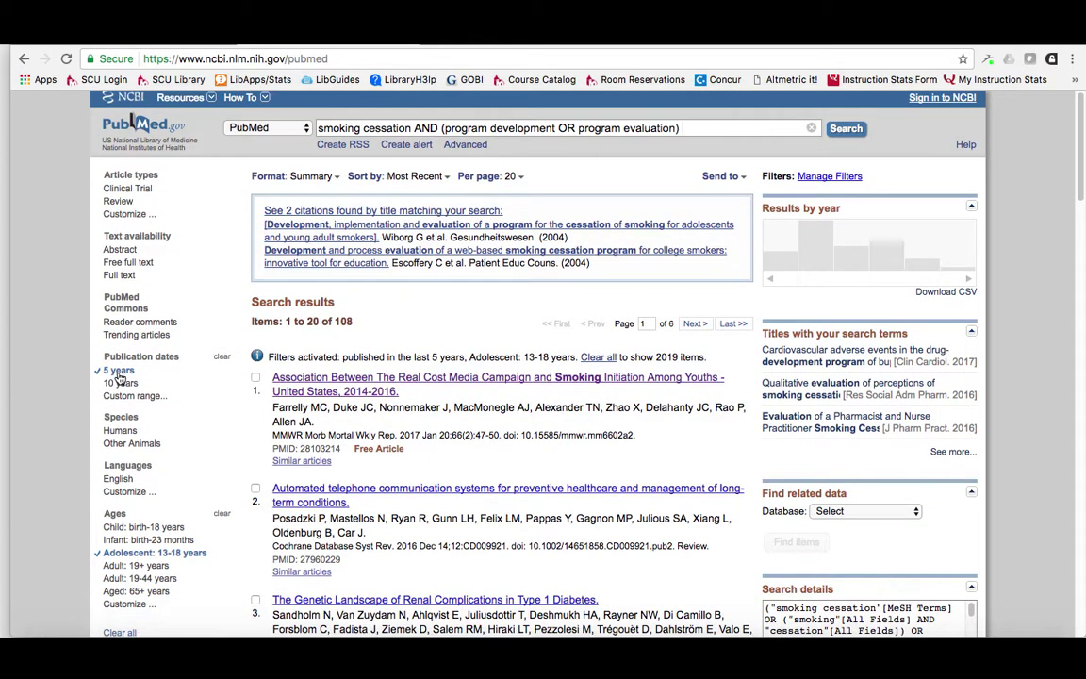
scroll(119, 375, "down", 1)
scroll(119, 376, "down", 1)
scroll(120, 378, "down", 1)
scroll(119, 378, "down", 1)
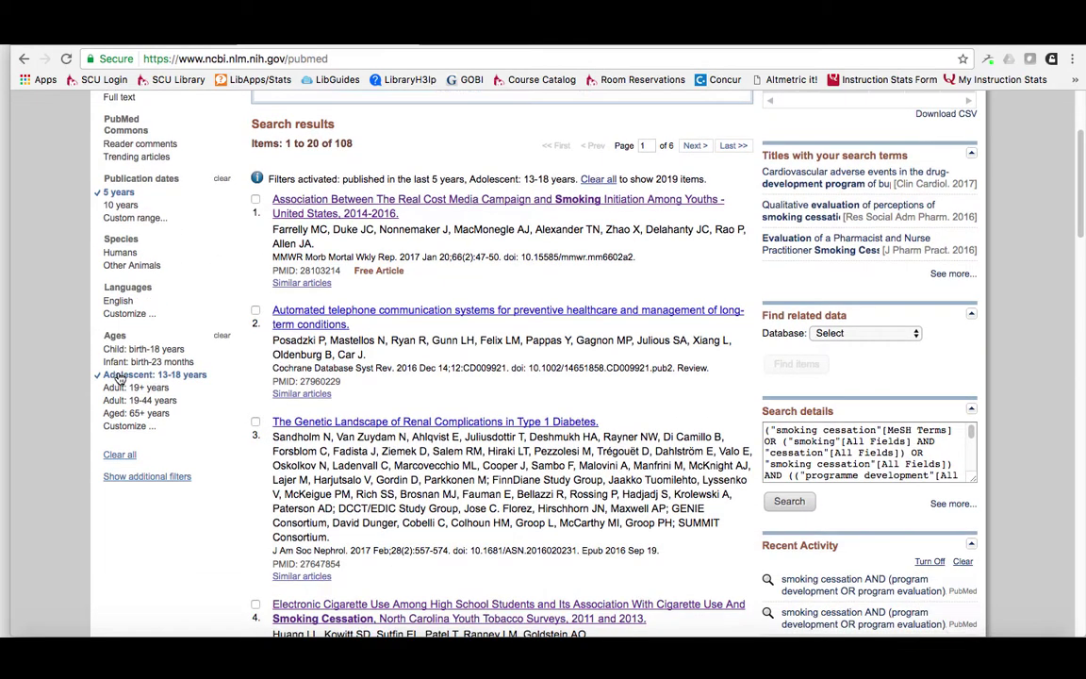
scroll(119, 378, "down", 1)
scroll(120, 378, "down", 1)
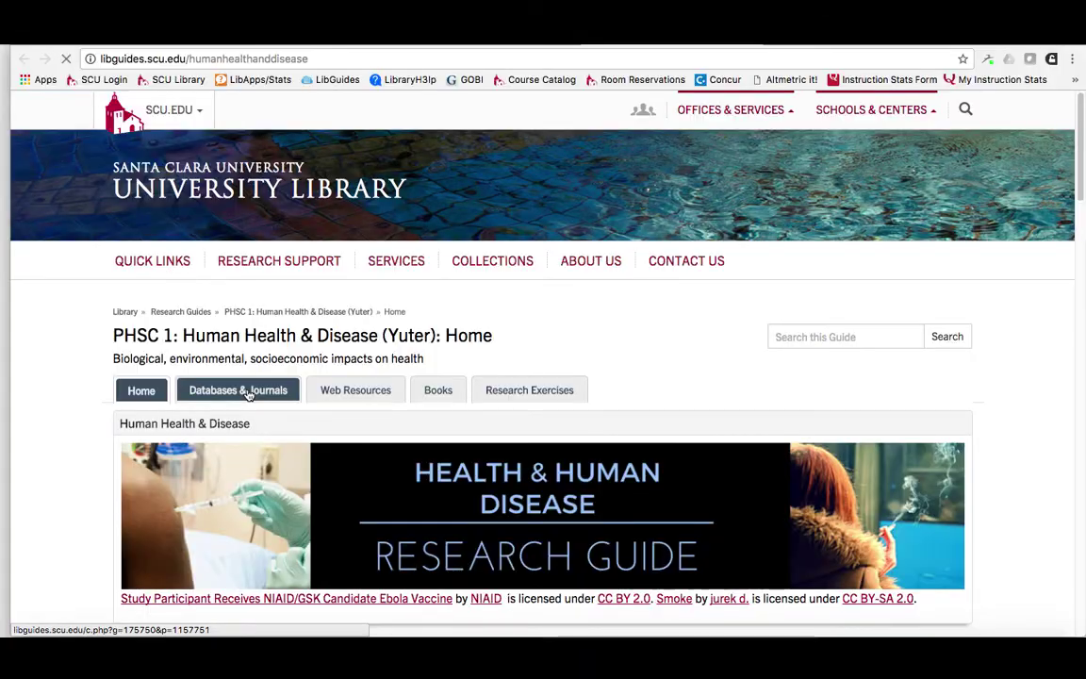
Open the Global Health database from the course's library research guide
left_click(238, 389)
scroll(776, 517, "down", 3)
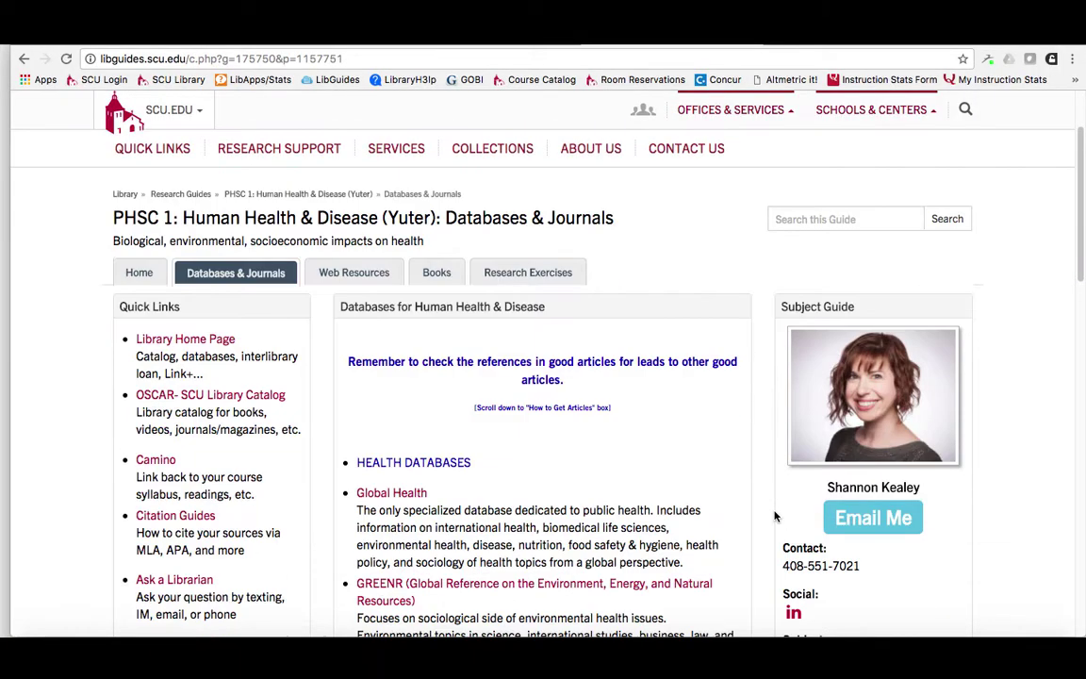
left_click(391, 493)
Enter spouse abuse OR domestic violence, then program OR programme in the second row
type("spou")
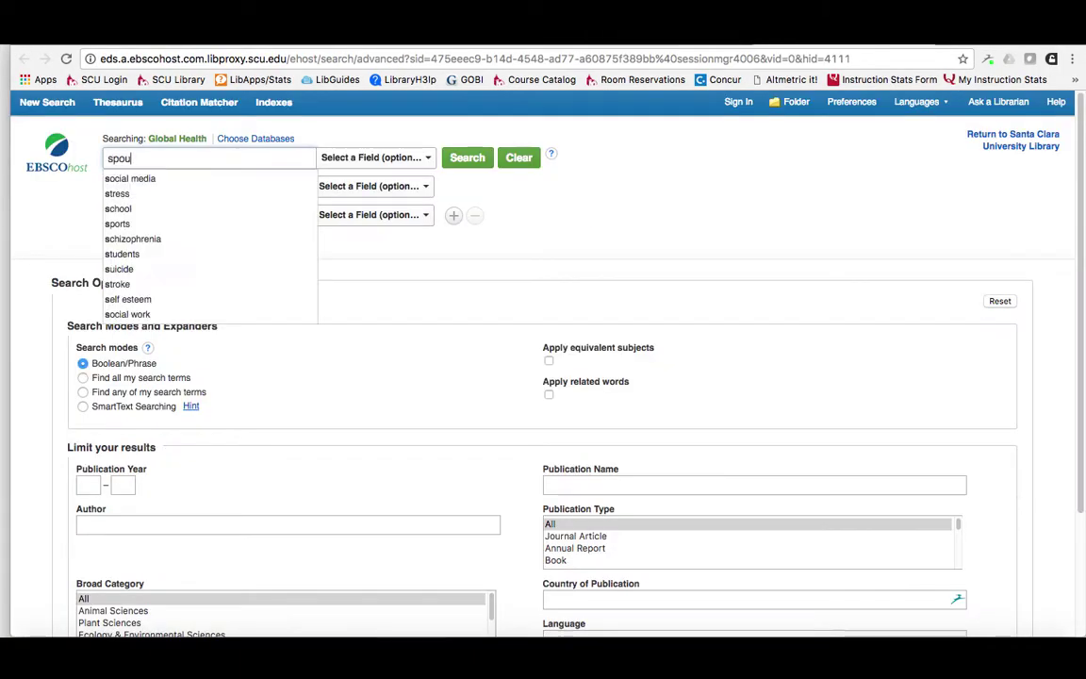
type("se abuse OR ")
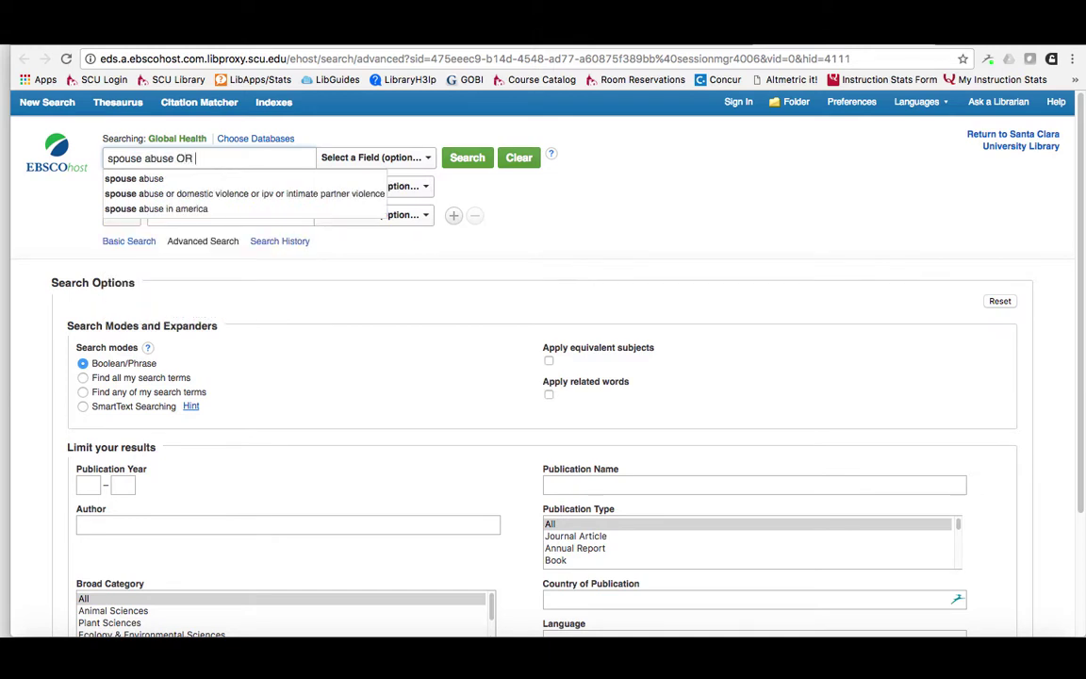
type("domestic viole")
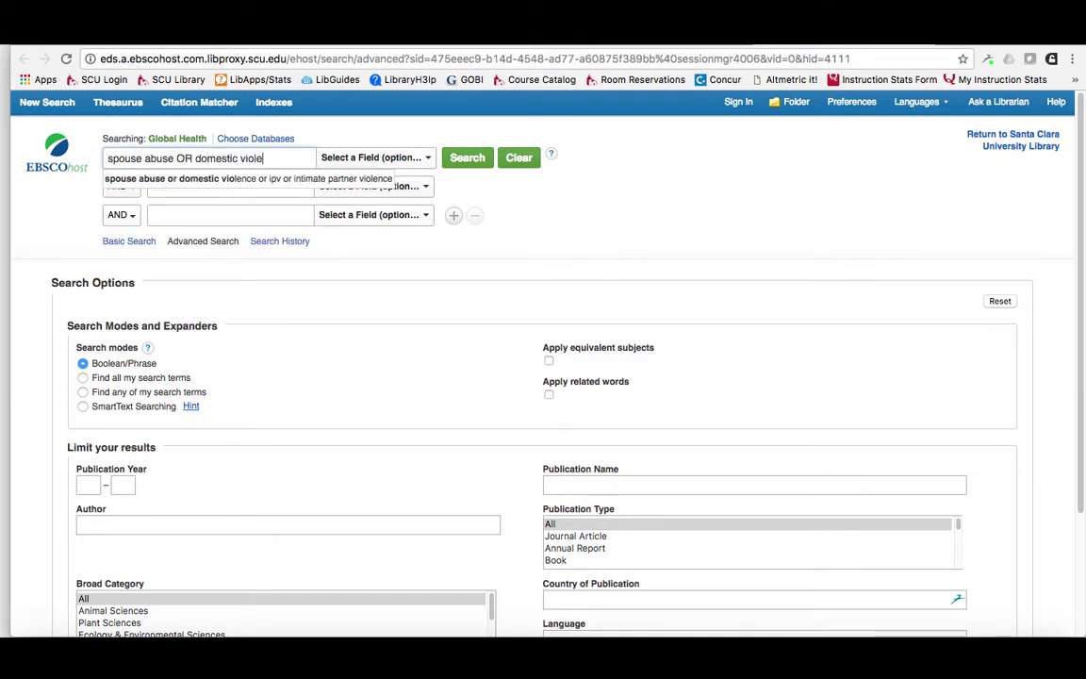
type("nce")
key("Tab")
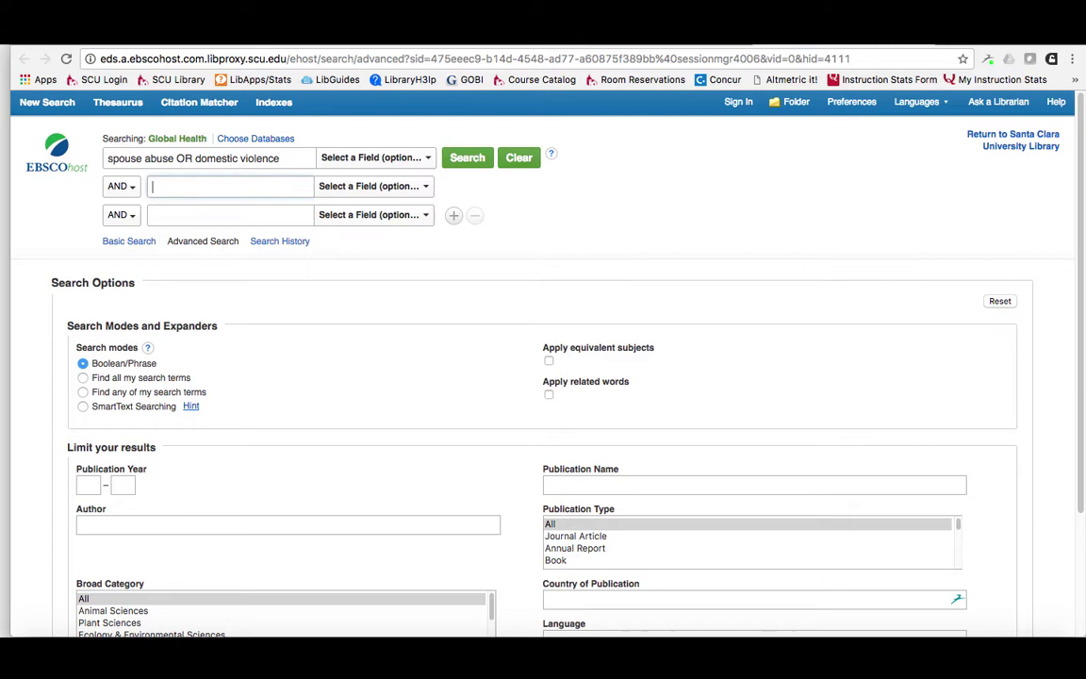
type("program OR p")
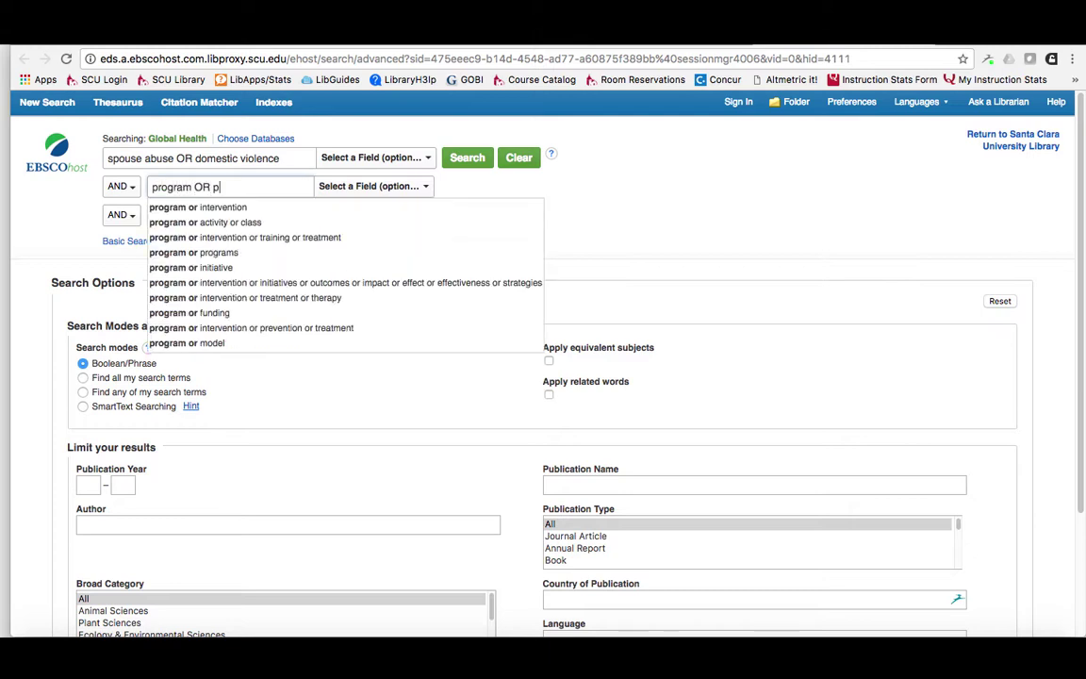
type("rogramme")
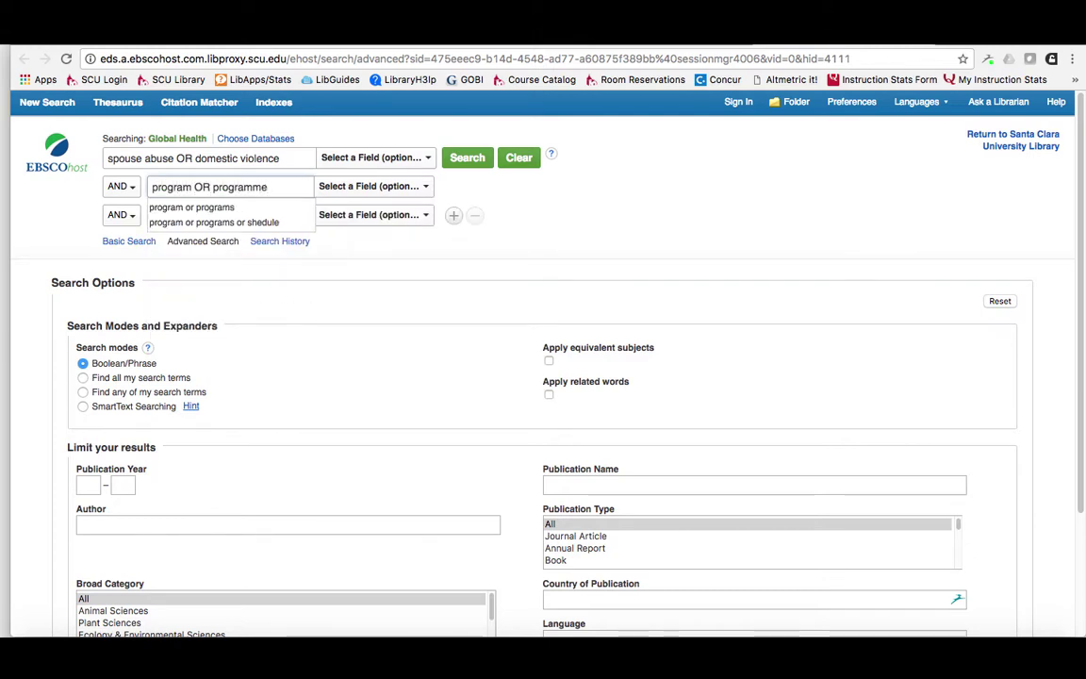
Run the combined search (510 results) and show all Subject: Major Heading entries with counts
left_click(460, 159)
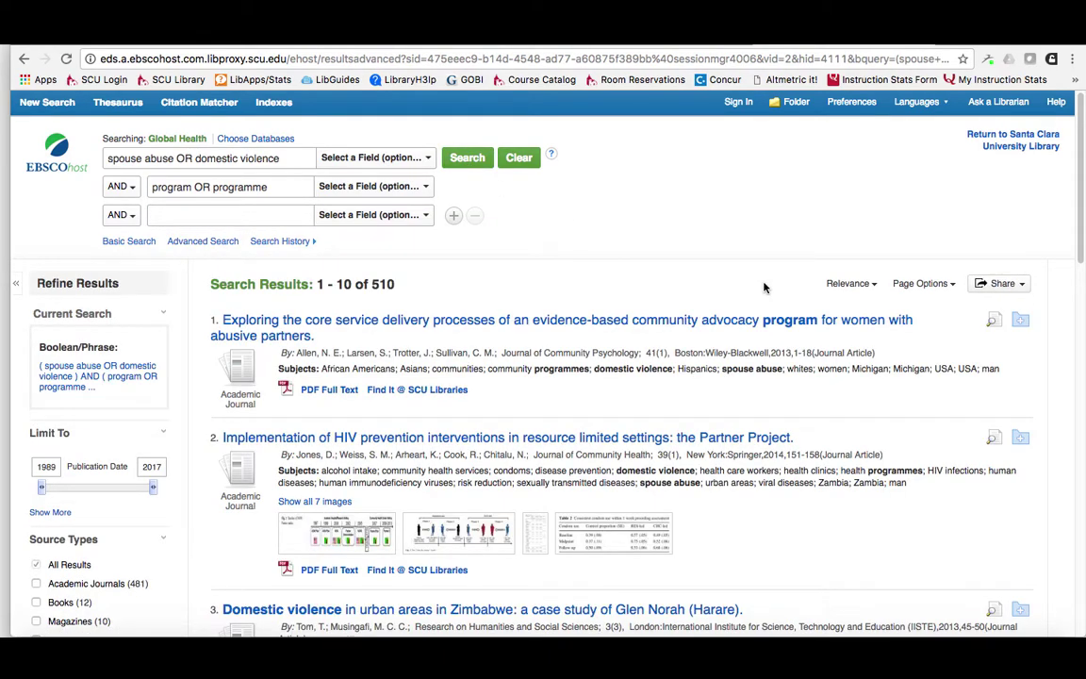
scroll(755, 377, "down", 3)
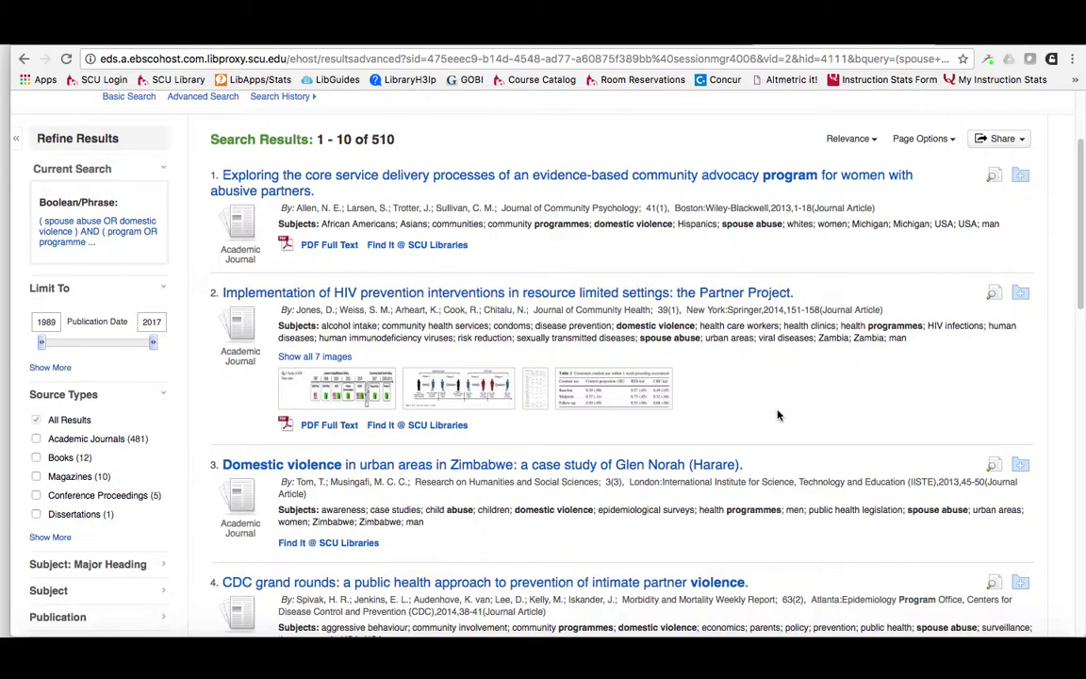
scroll(779, 415, "down", 3)
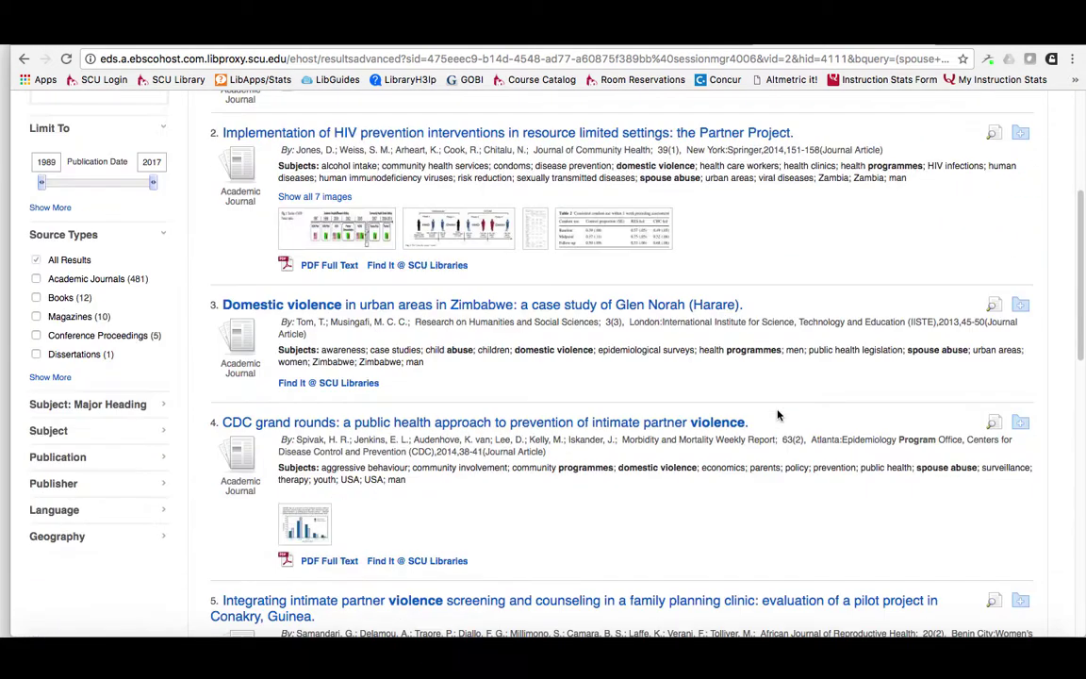
left_click(135, 407)
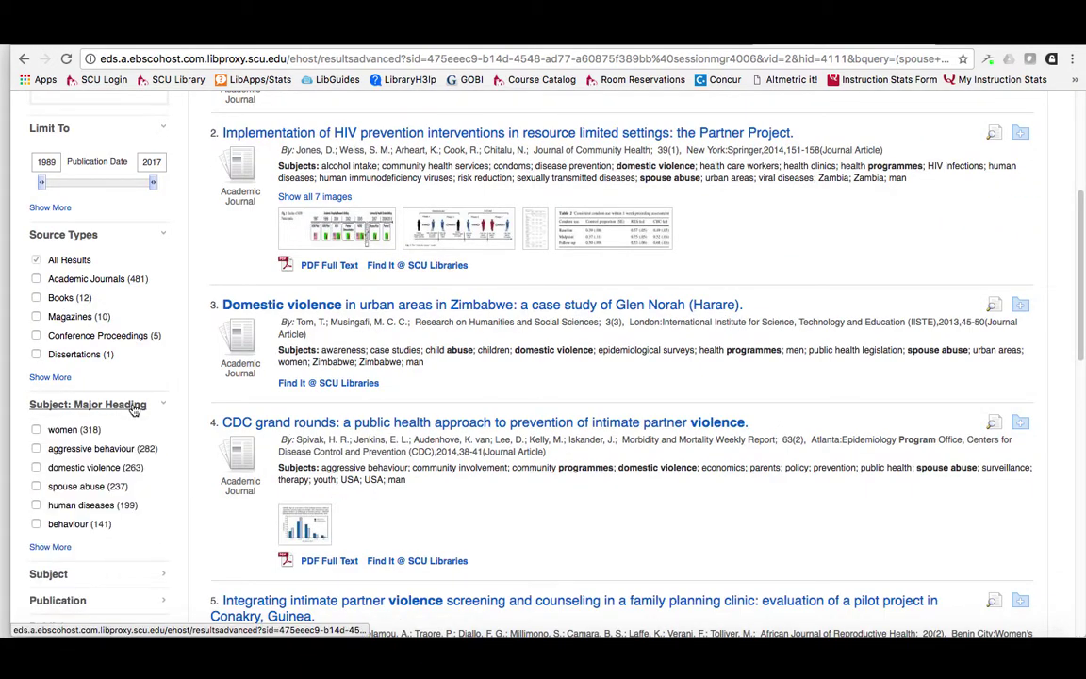
left_click(42, 547)
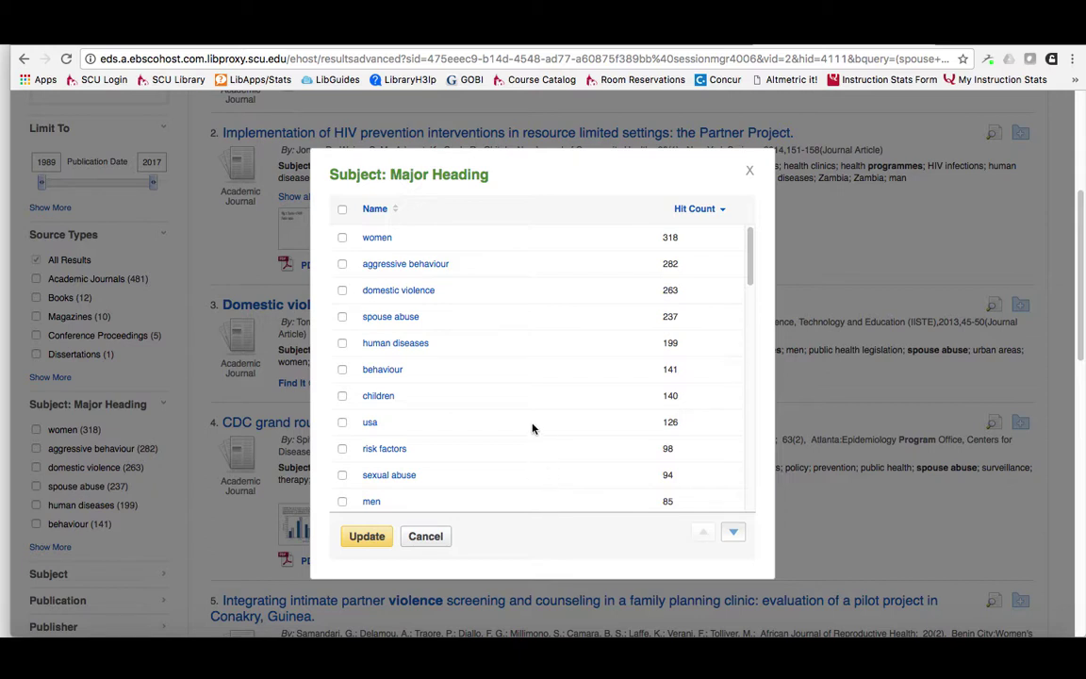
Check the health care and health programmes major headings
scroll(533, 429, "down", 5)
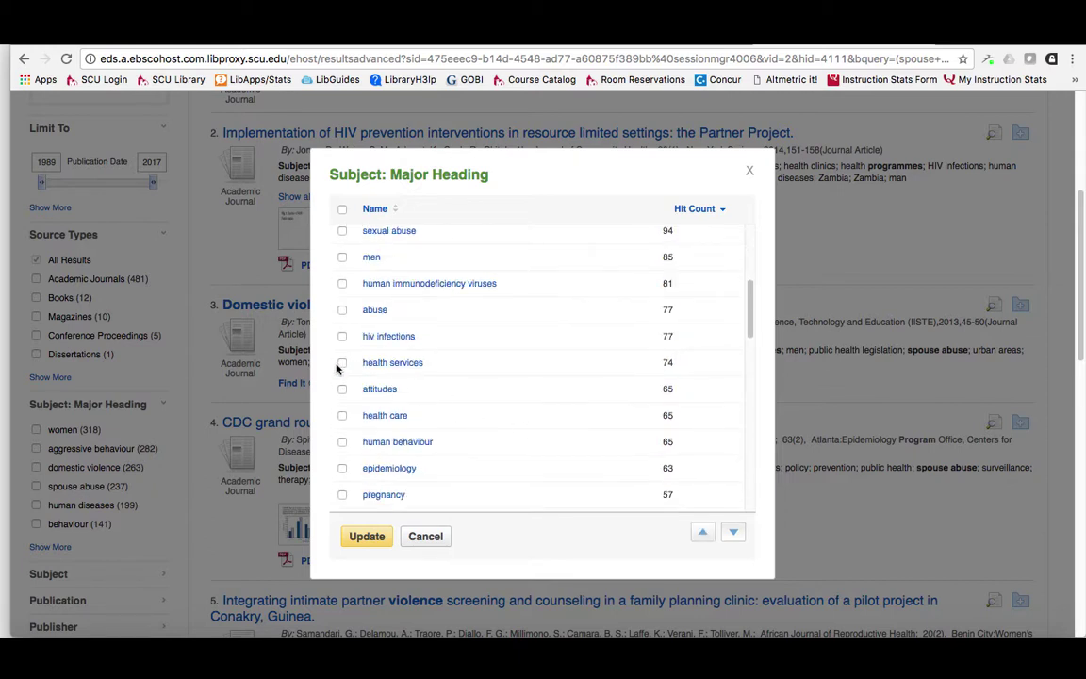
left_click(342, 416)
scroll(354, 438, "down", 2)
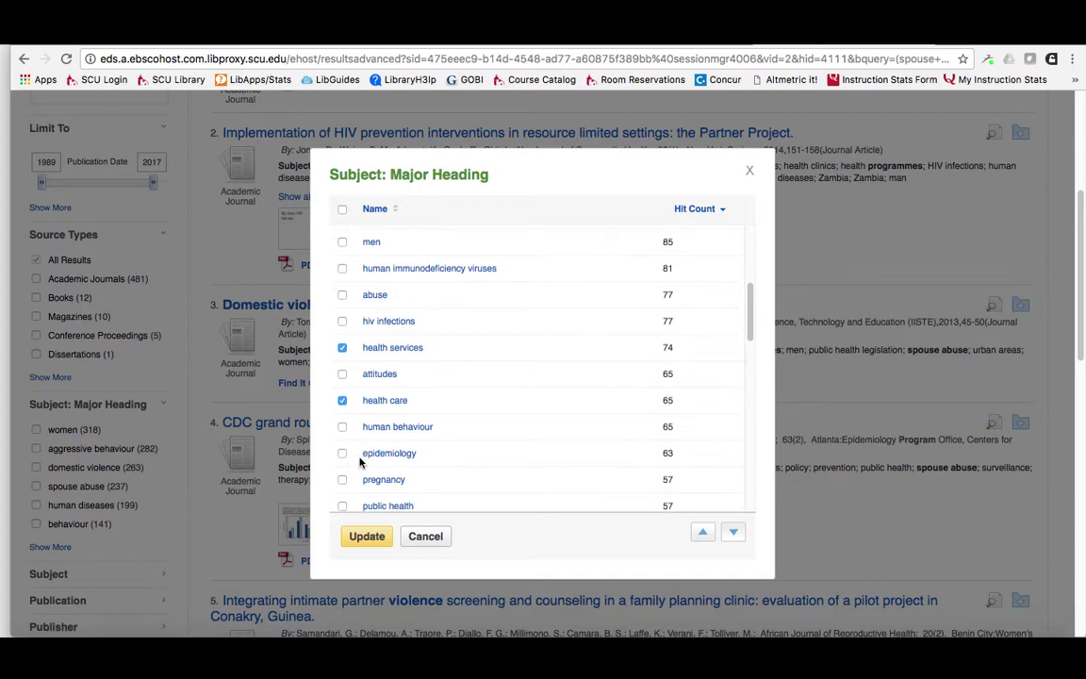
scroll(360, 462, "down", 1)
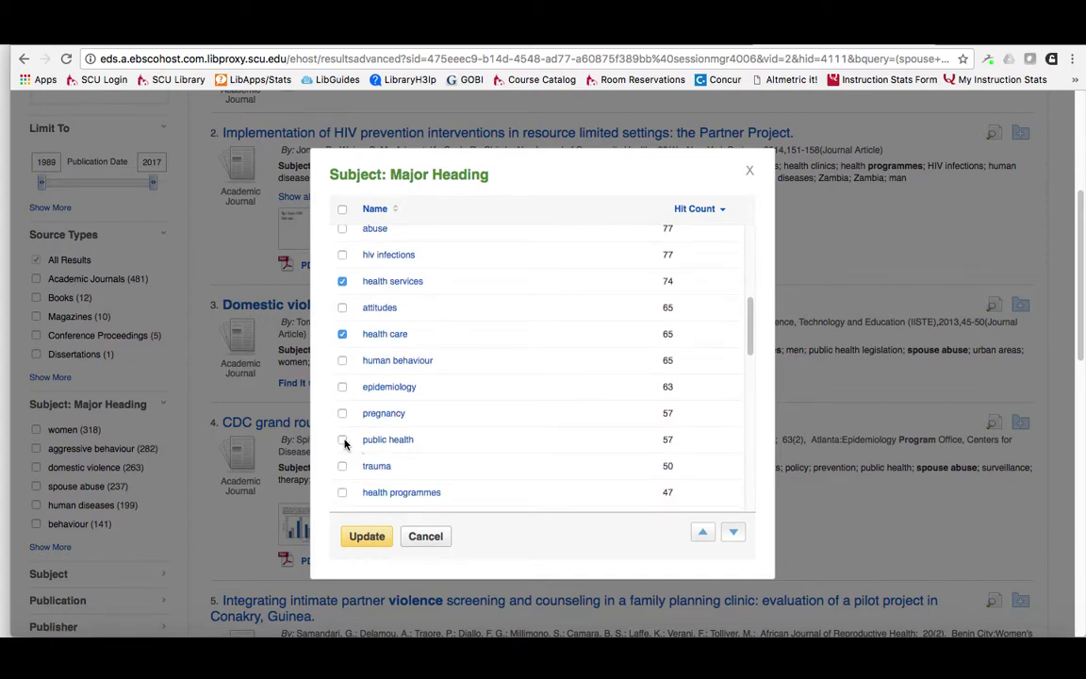
scroll(349, 443, "down", 1)
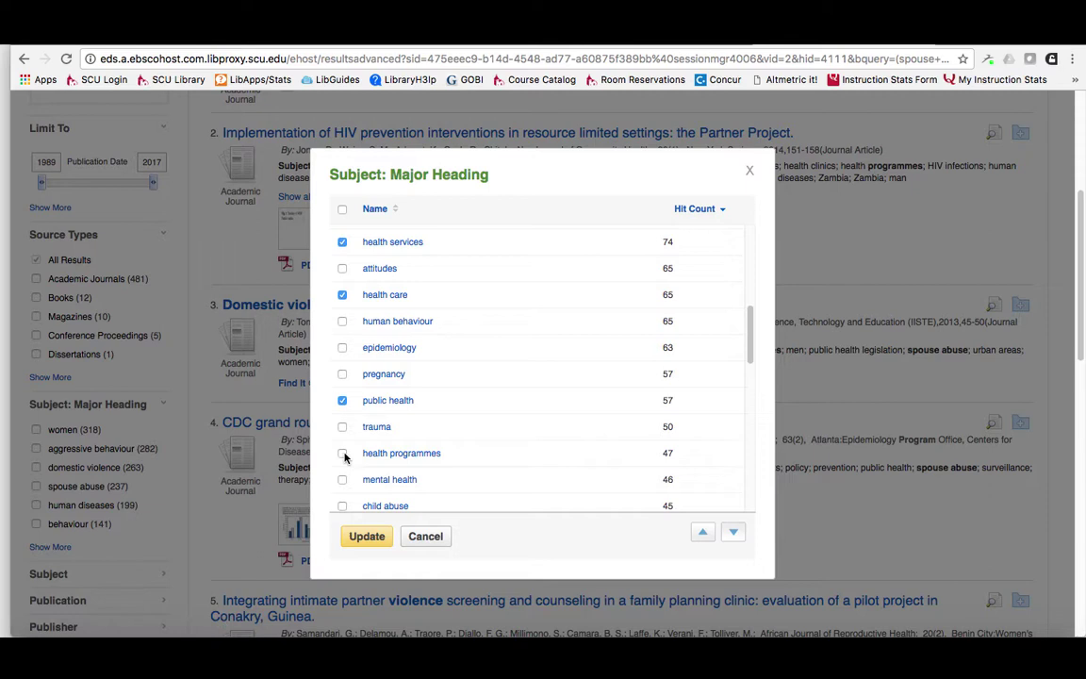
left_click(343, 453)
Check prevention and health programs, then update the results to 210
scroll(404, 492, "down", 1)
scroll(405, 494, "down", 1)
scroll(407, 496, "down", 1)
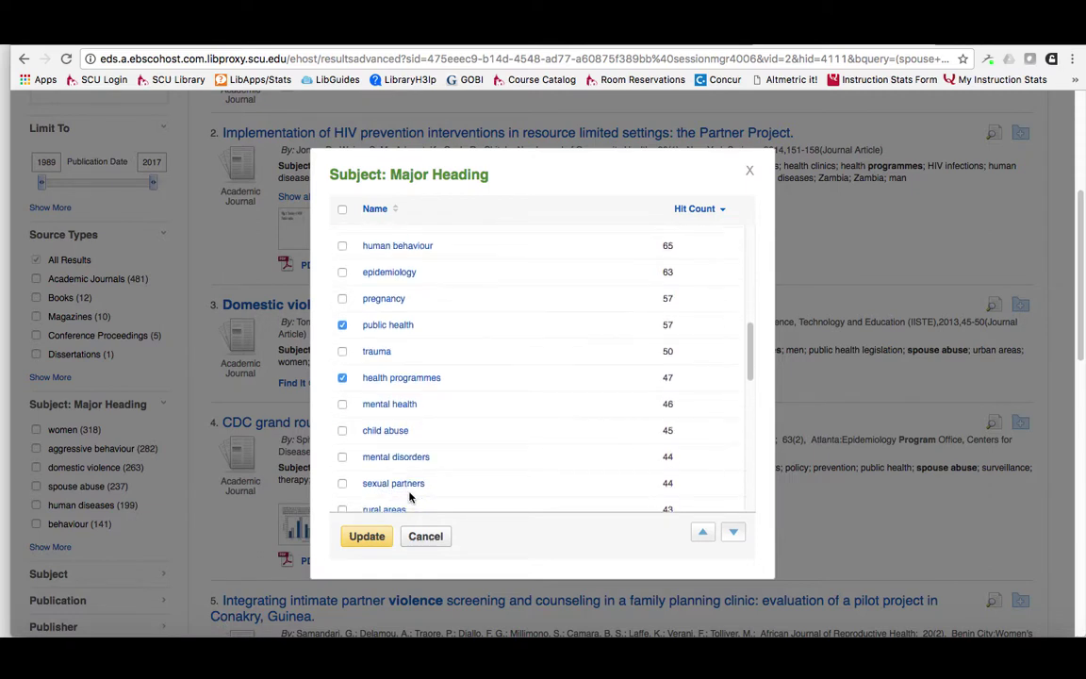
scroll(409, 497, "down", 2)
scroll(408, 496, "down", 1)
scroll(408, 494, "down", 1)
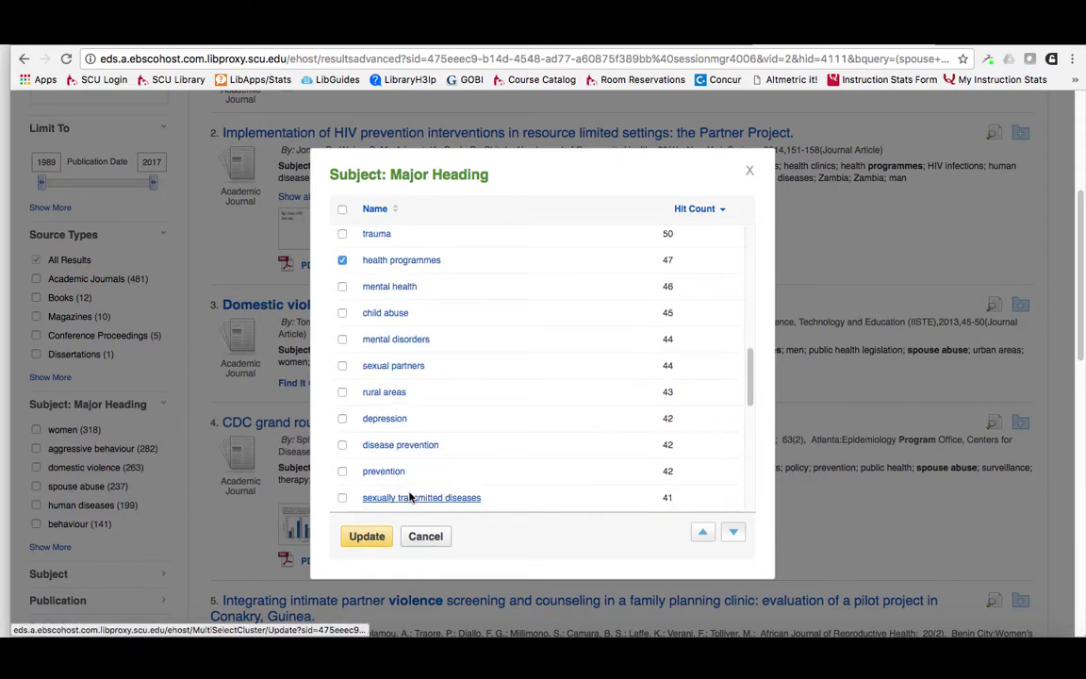
left_click(342, 470)
scroll(444, 491, "down", 1)
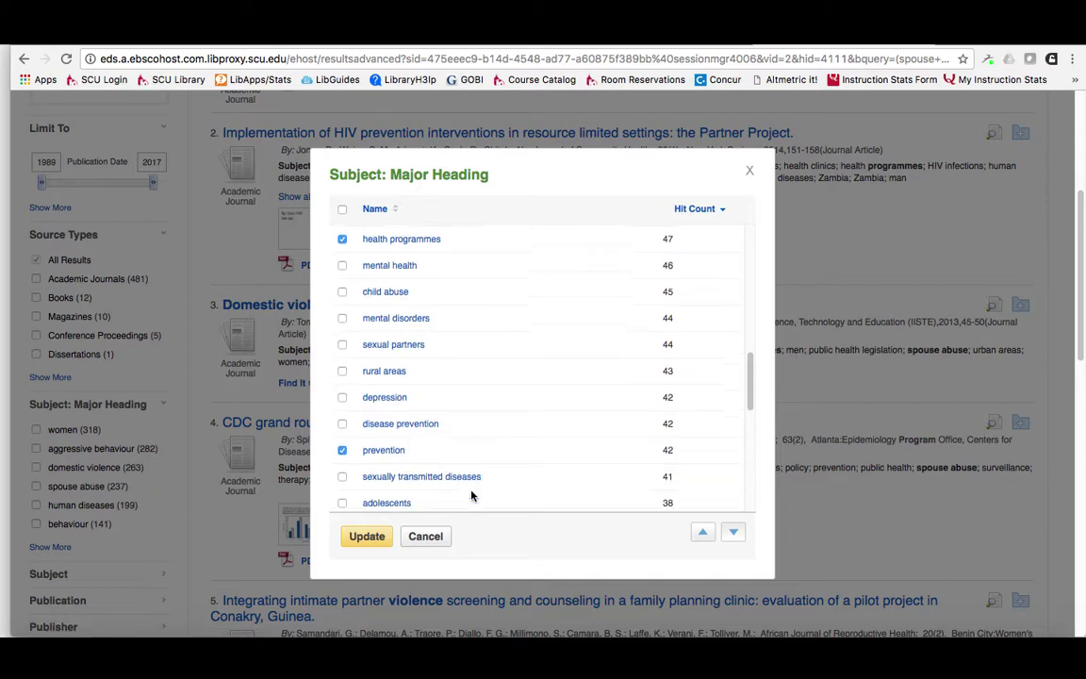
scroll(471, 496, "down", 1)
scroll(471, 496, "down", 1)
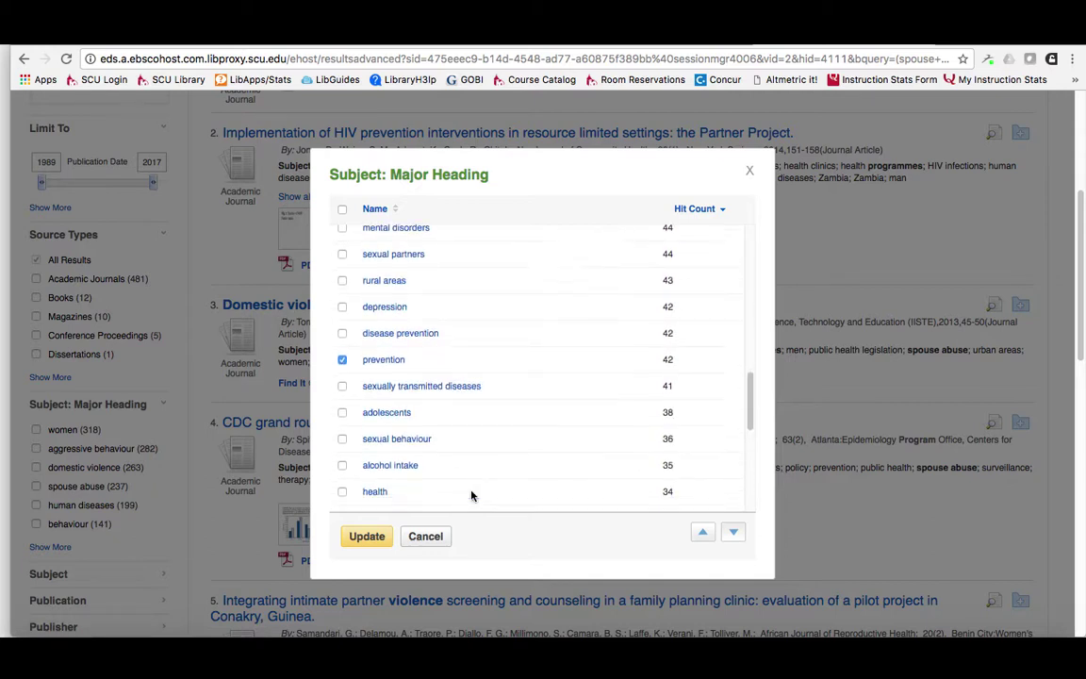
scroll(471, 495, "down", 1)
left_click(342, 479)
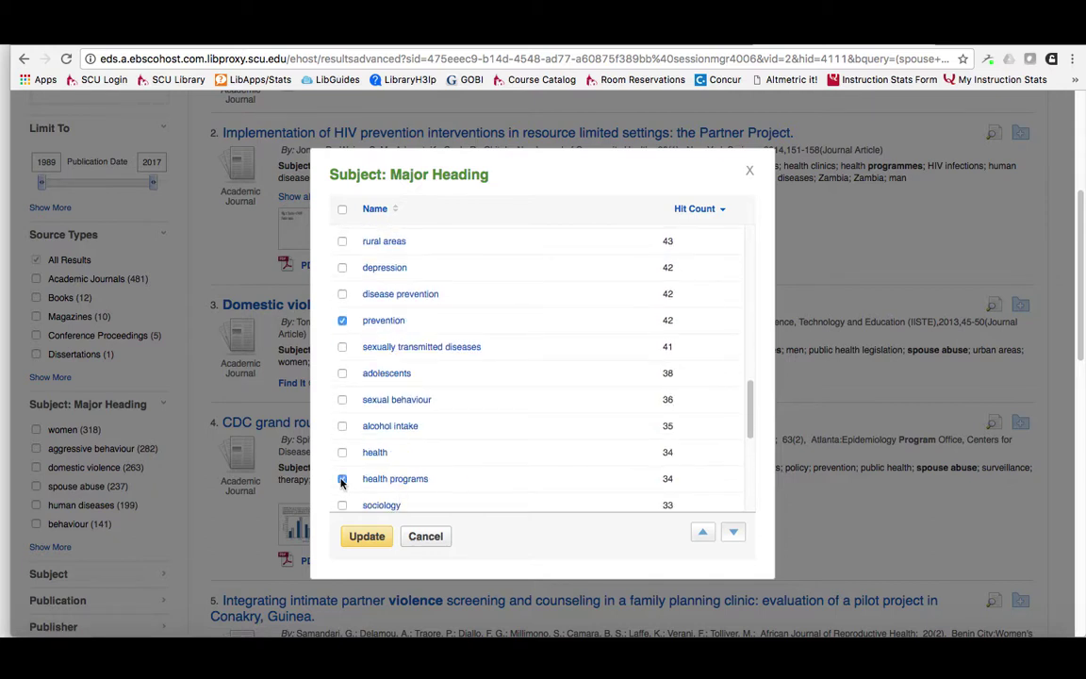
left_click(366, 536)
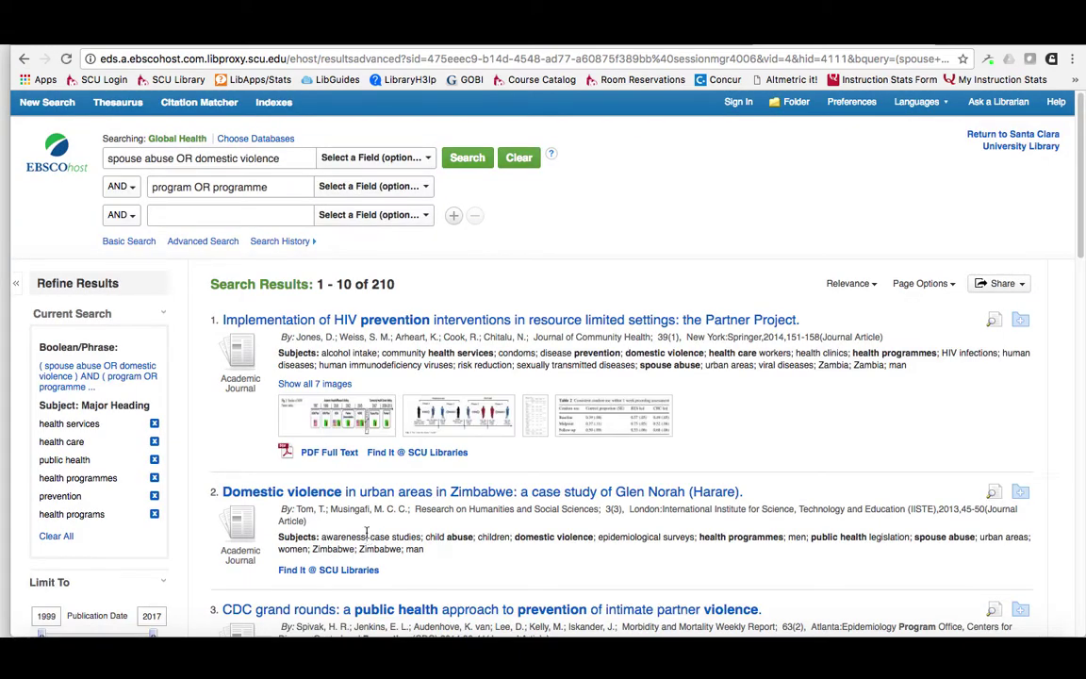
Set the Publication Date slider range to 2012–2017
scroll(366, 534, "down", 1)
scroll(311, 536, "down", 1)
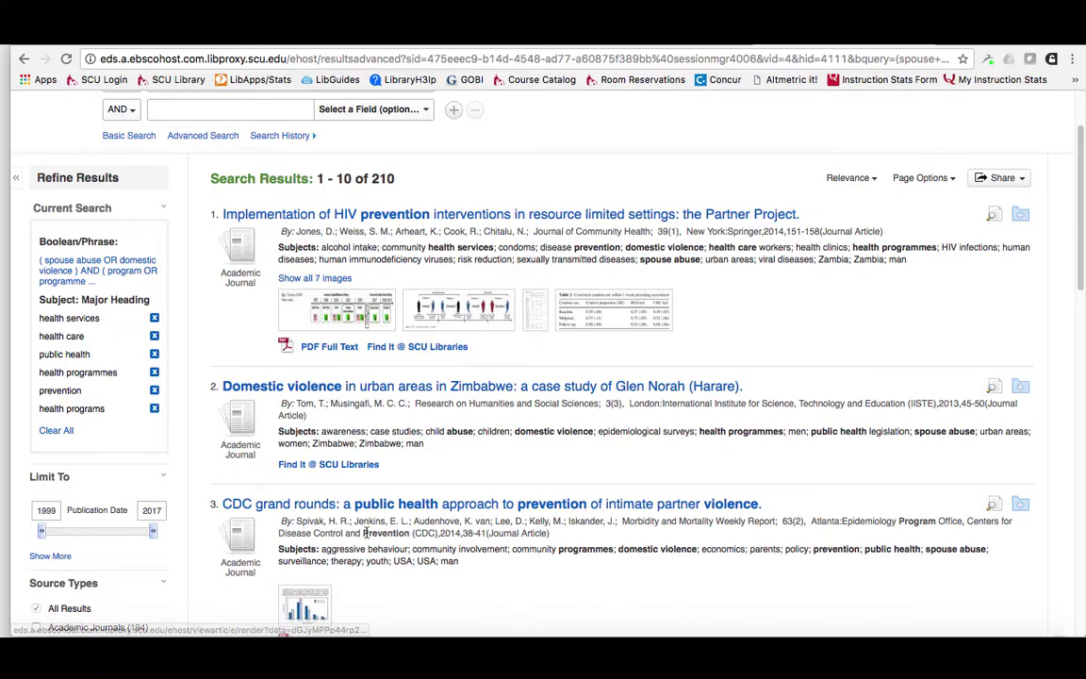
left_click_drag(41, 531, 121, 543)
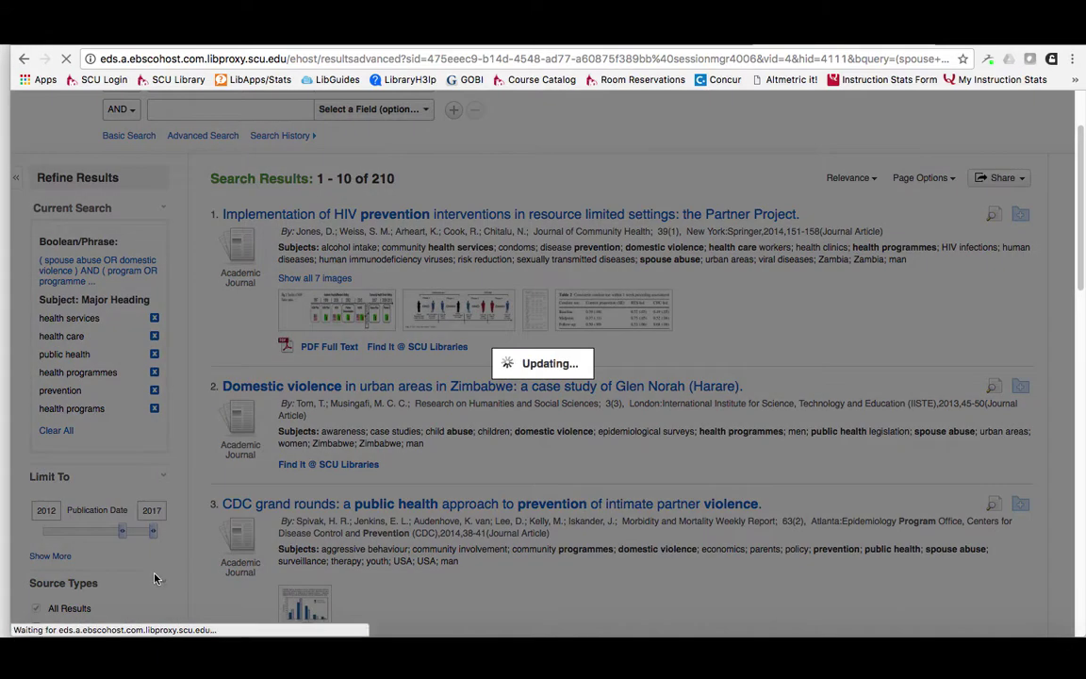